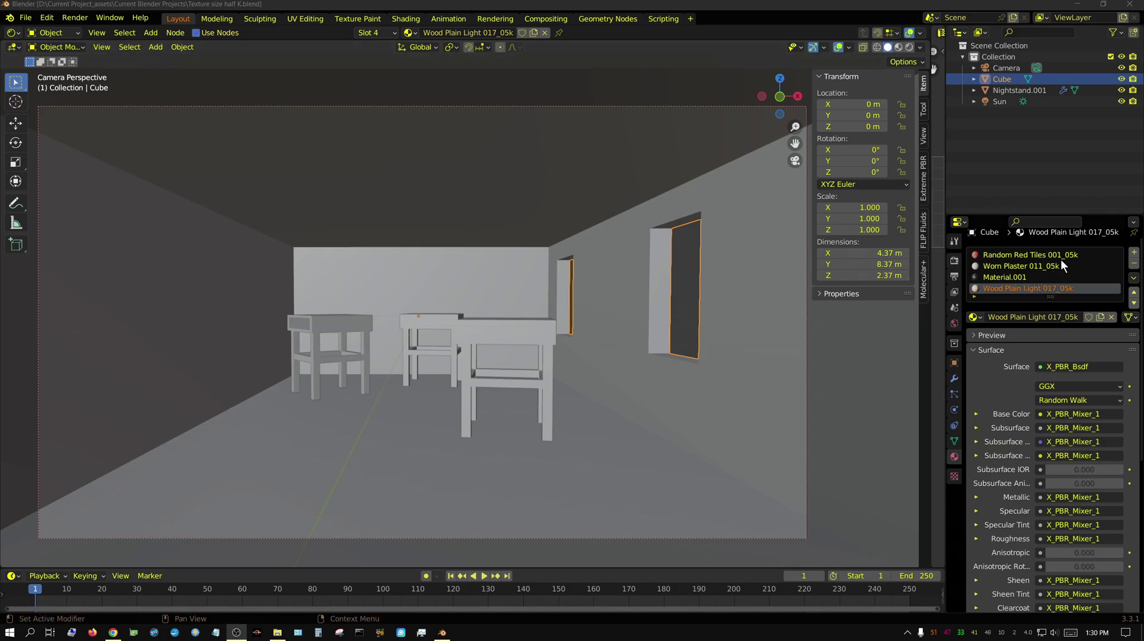
- Show the scene's render settings and render a still image of the half K texture scene
click(955, 262)
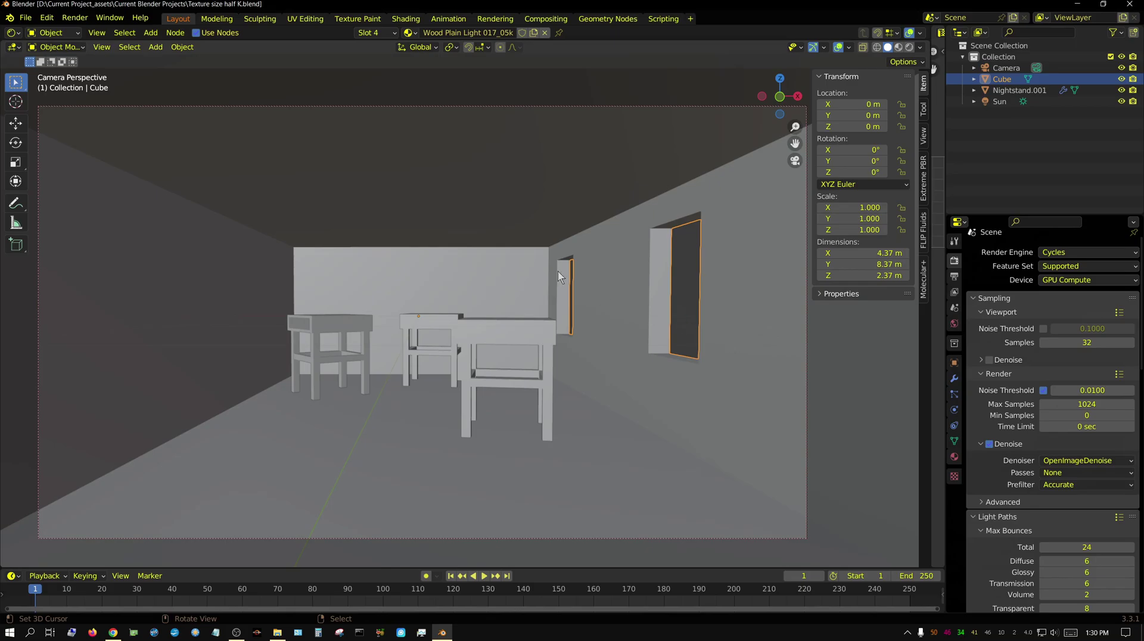
click(75, 17)
click(89, 27)
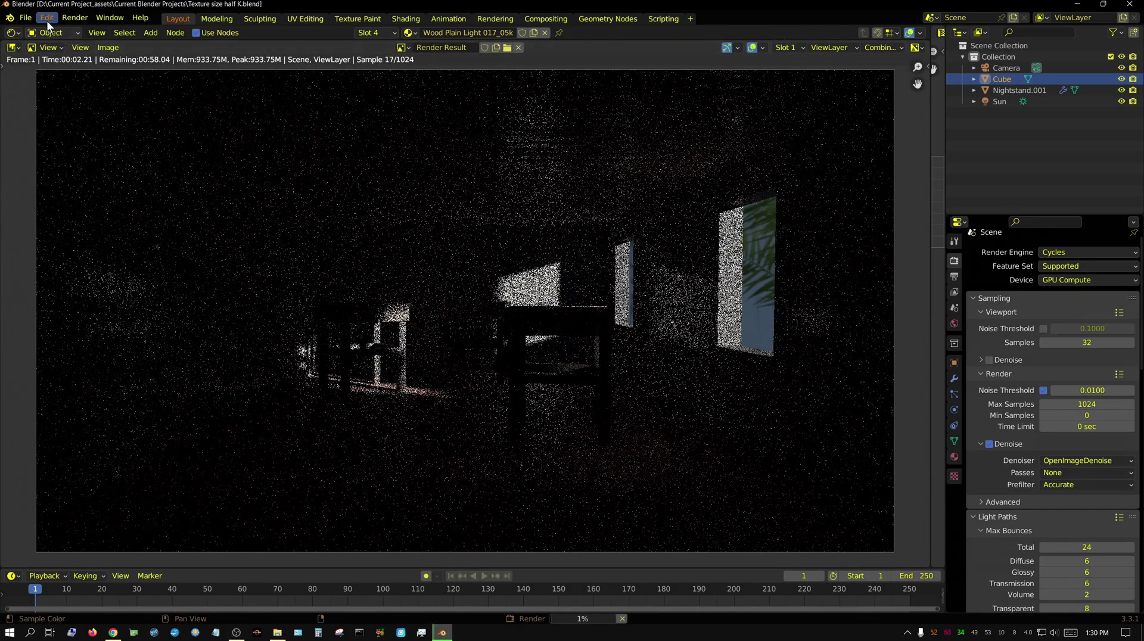
- Check in the system preferences which Cycles render devices are enabled while the half K scene renders
click(48, 18)
click(92, 177)
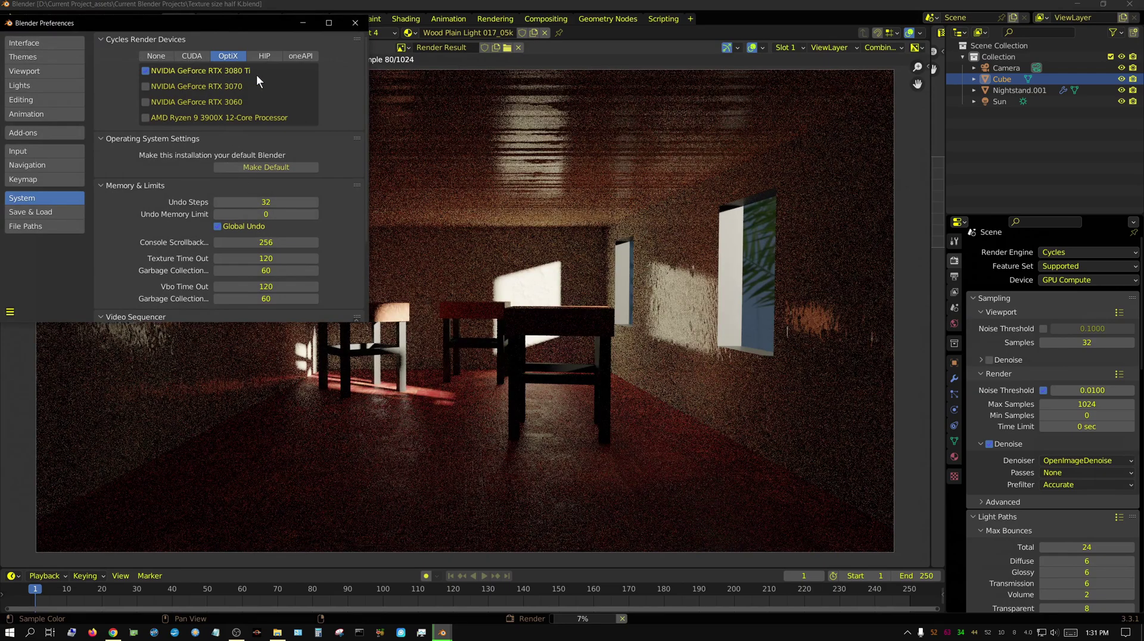
click(358, 24)
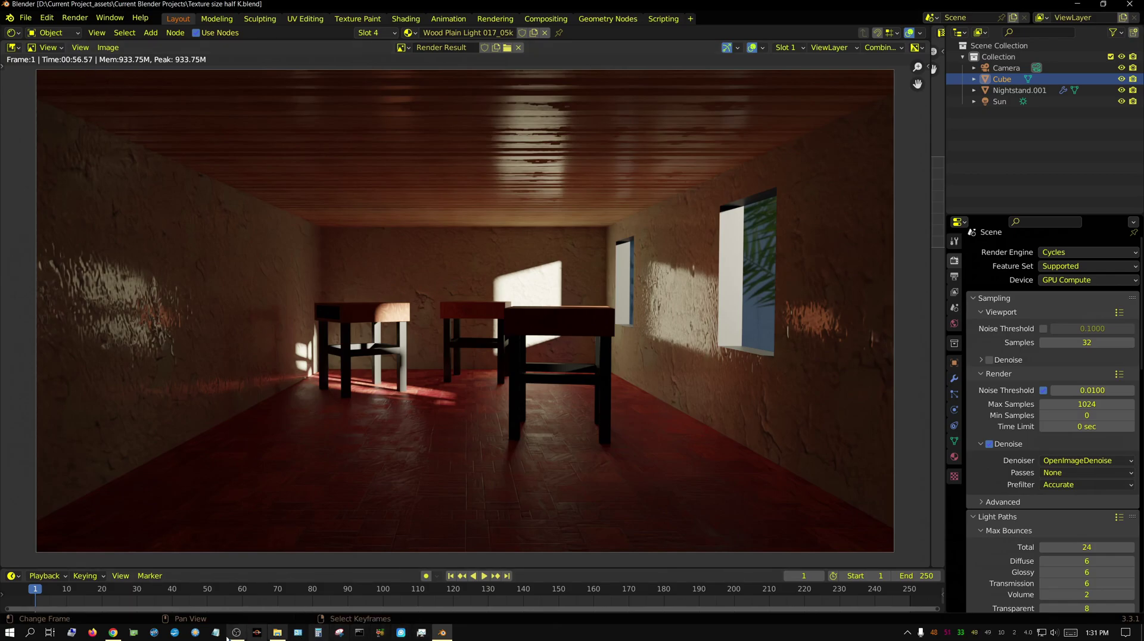
- Minimize the half K render, launch another Blender 3.3 instance and open the recent file Texture size 1K.blend
click(1076, 4)
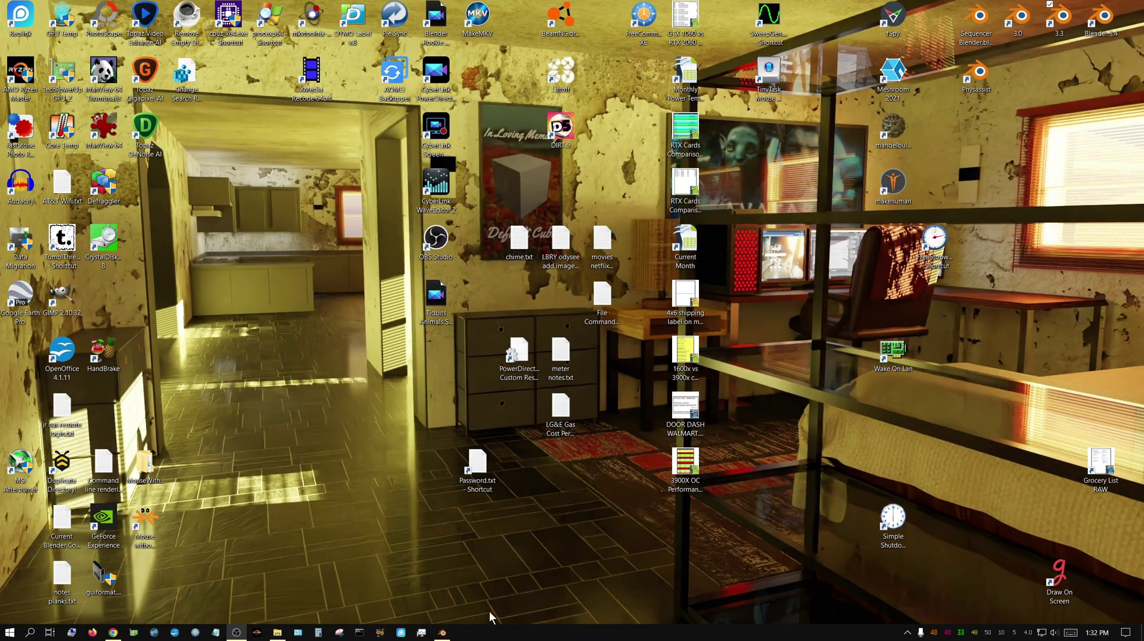
double_click(1071, 25)
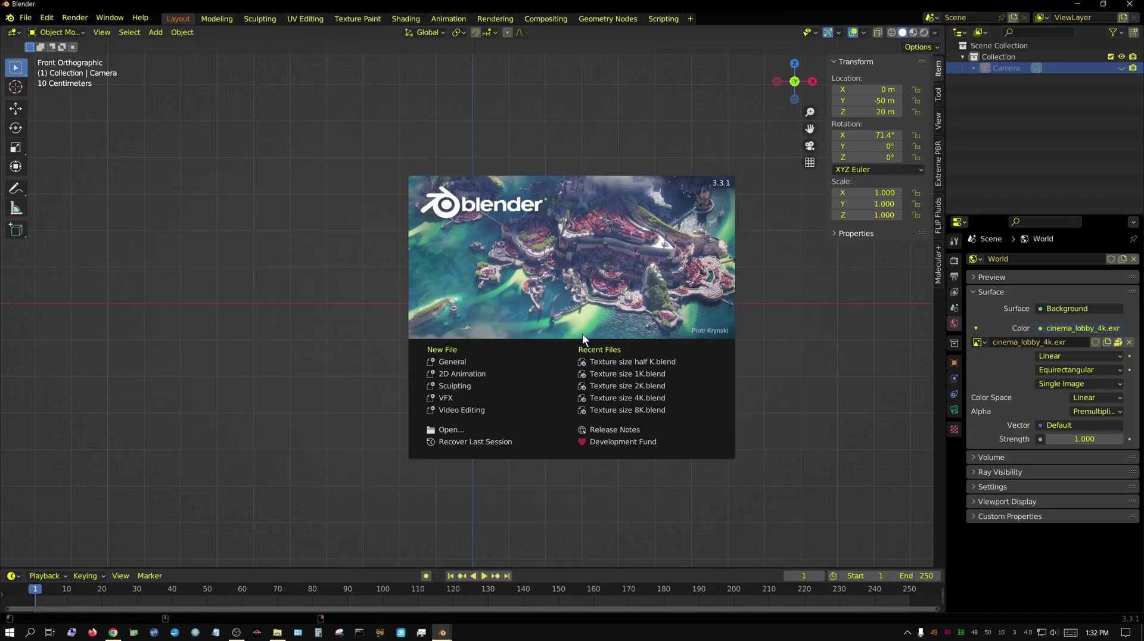
click(636, 373)
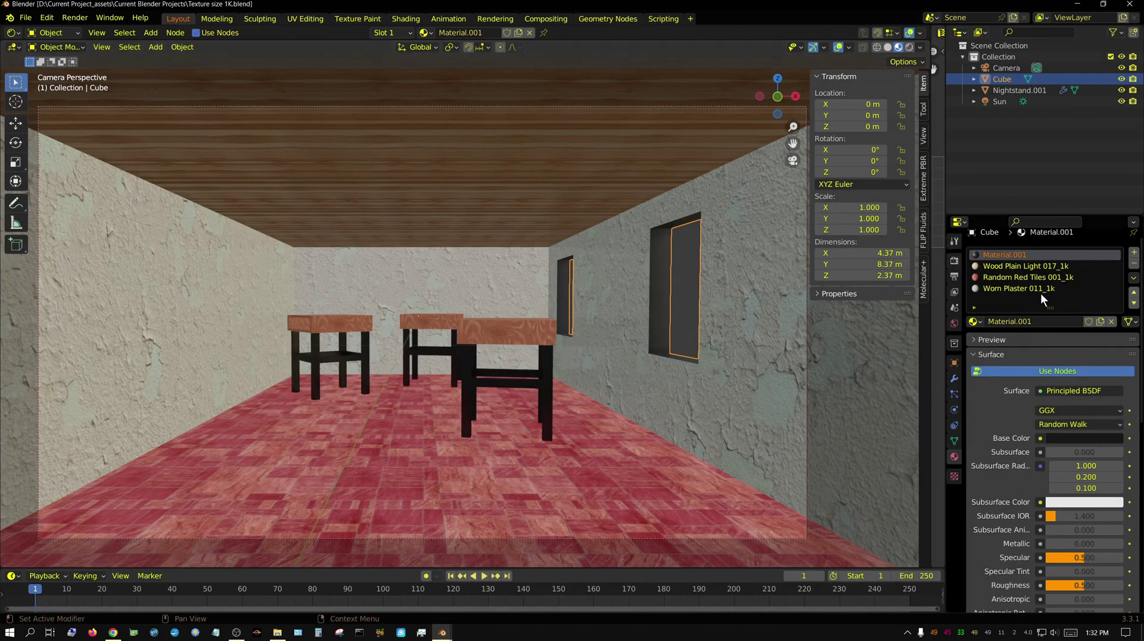
- Set the 1K texture scene's render engine to Cycles
click(954, 260)
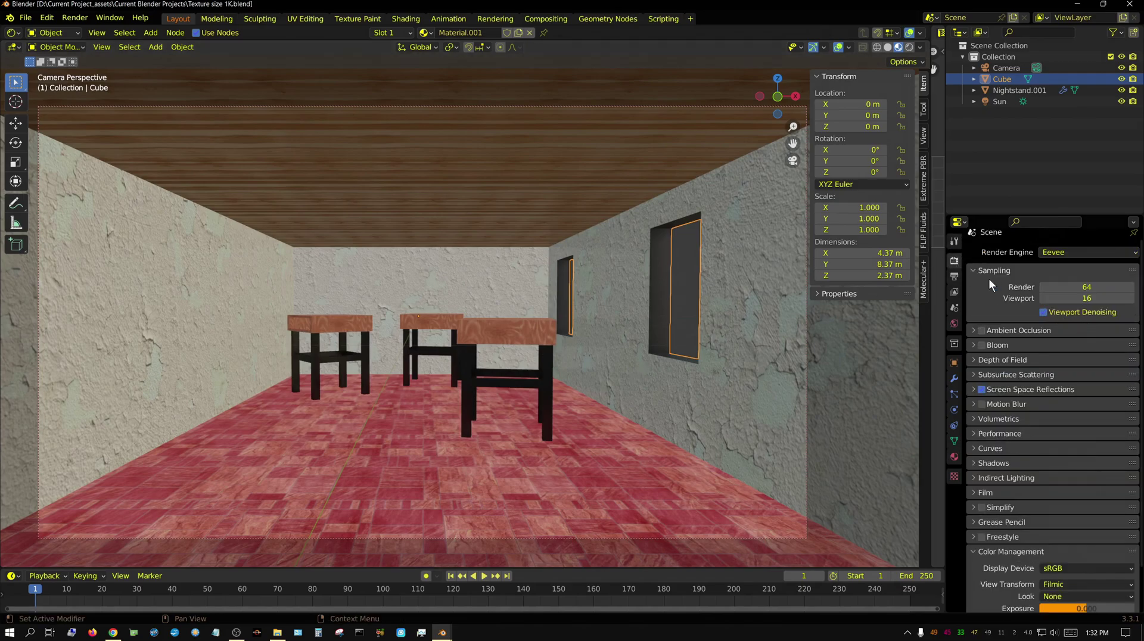
click(1071, 249)
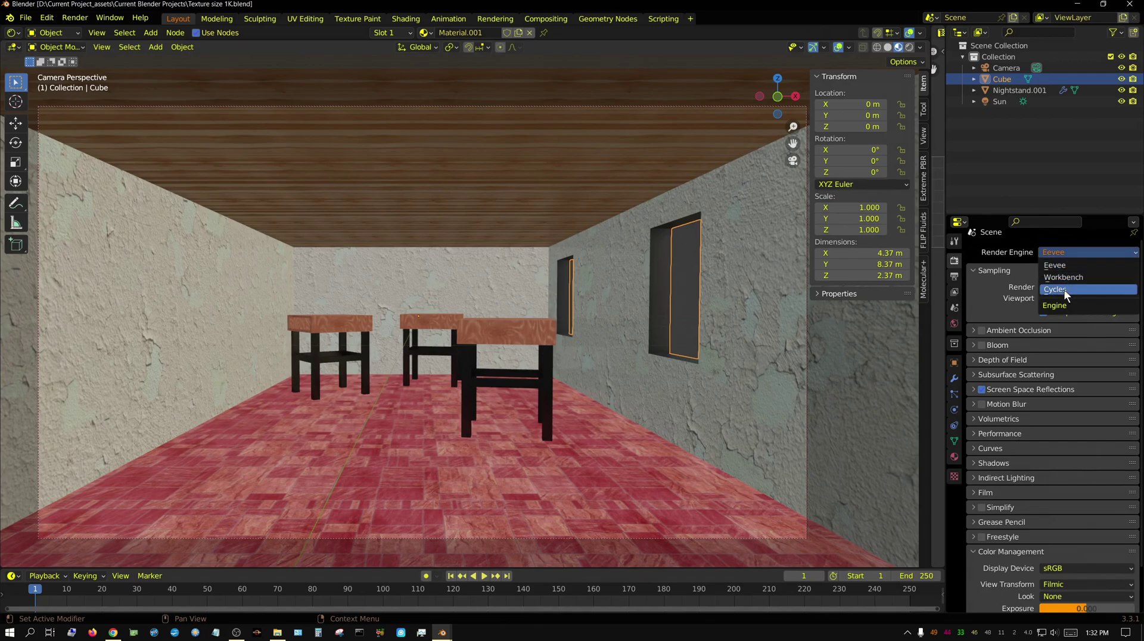
click(1064, 288)
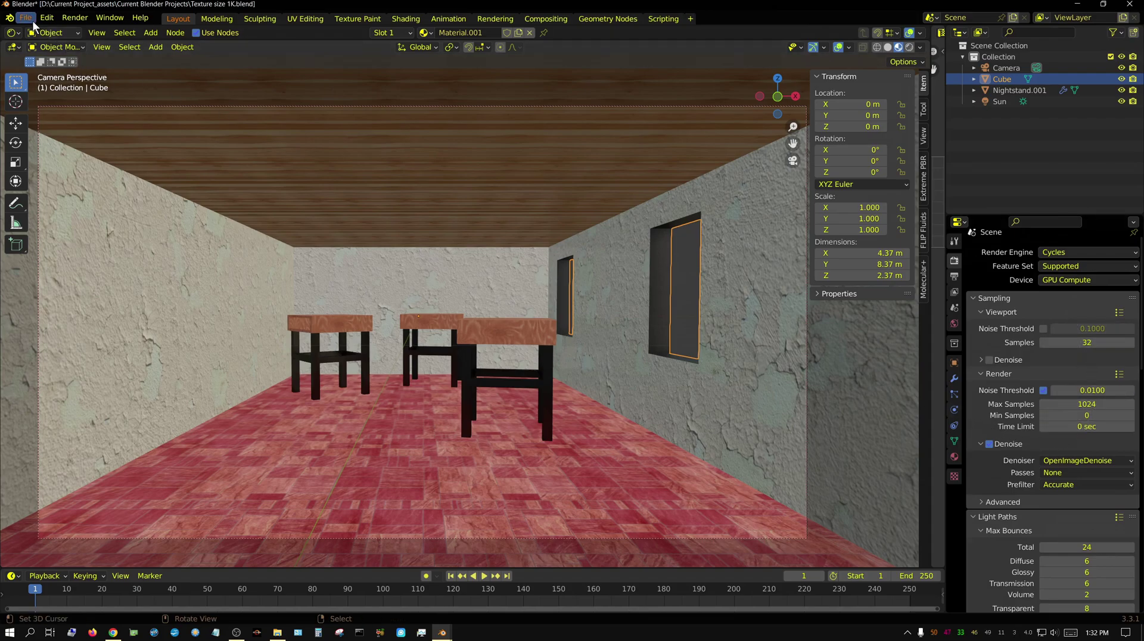
- Check the Cycles render devices in the preferences before rendering the 1K scene
click(79, 17)
mouse_move(47, 22)
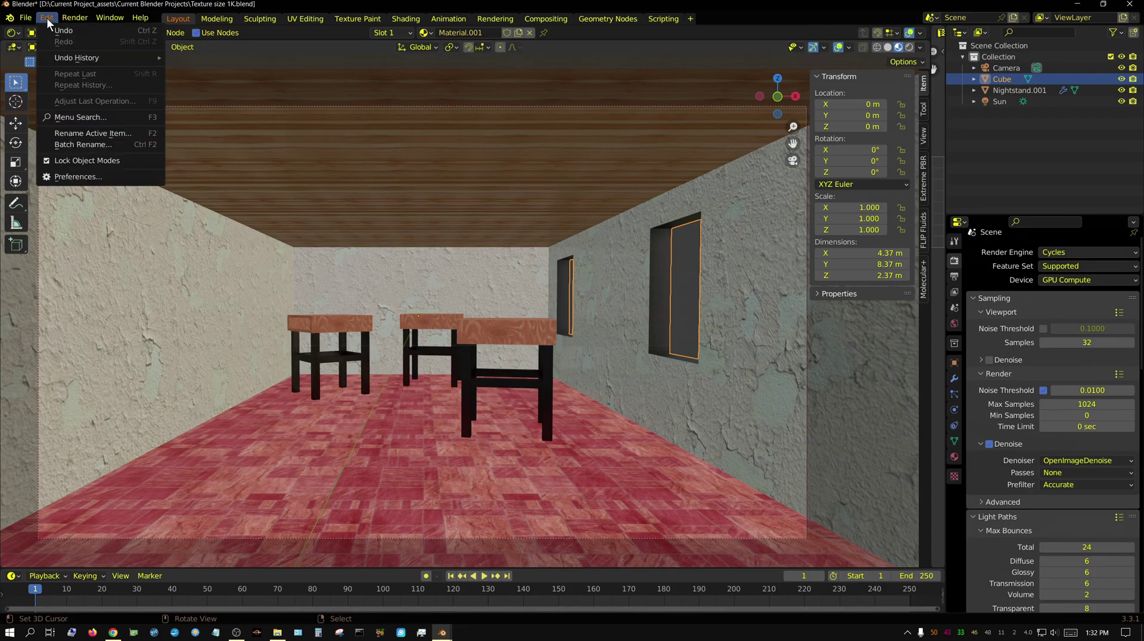
click(91, 176)
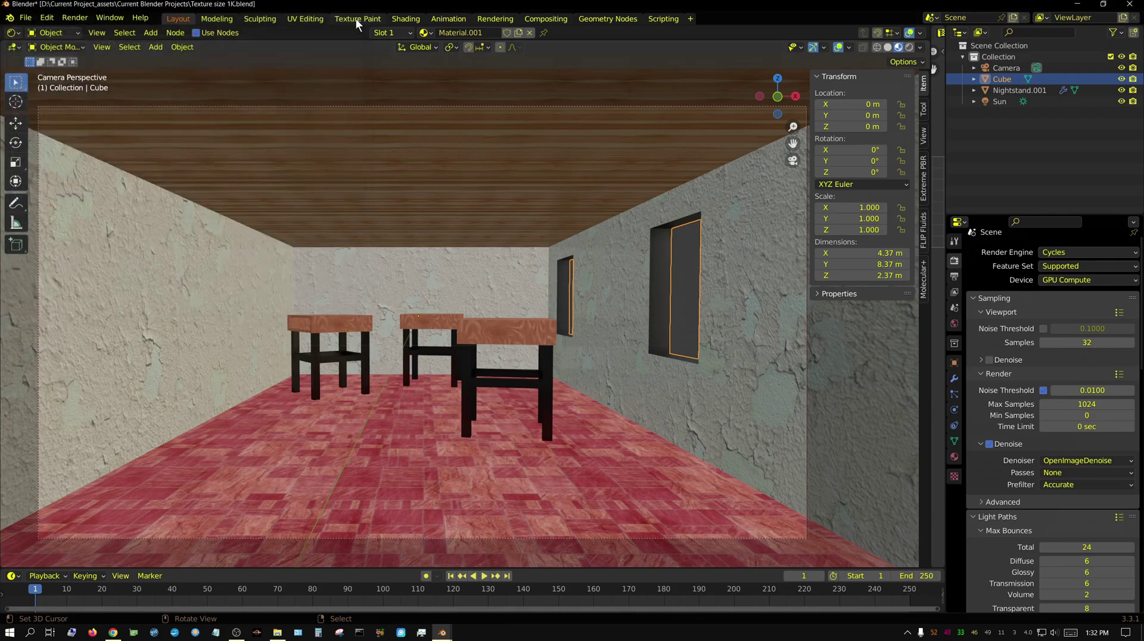
- Render a still image of the 1K texture scene and minimize its finished window
click(74, 18)
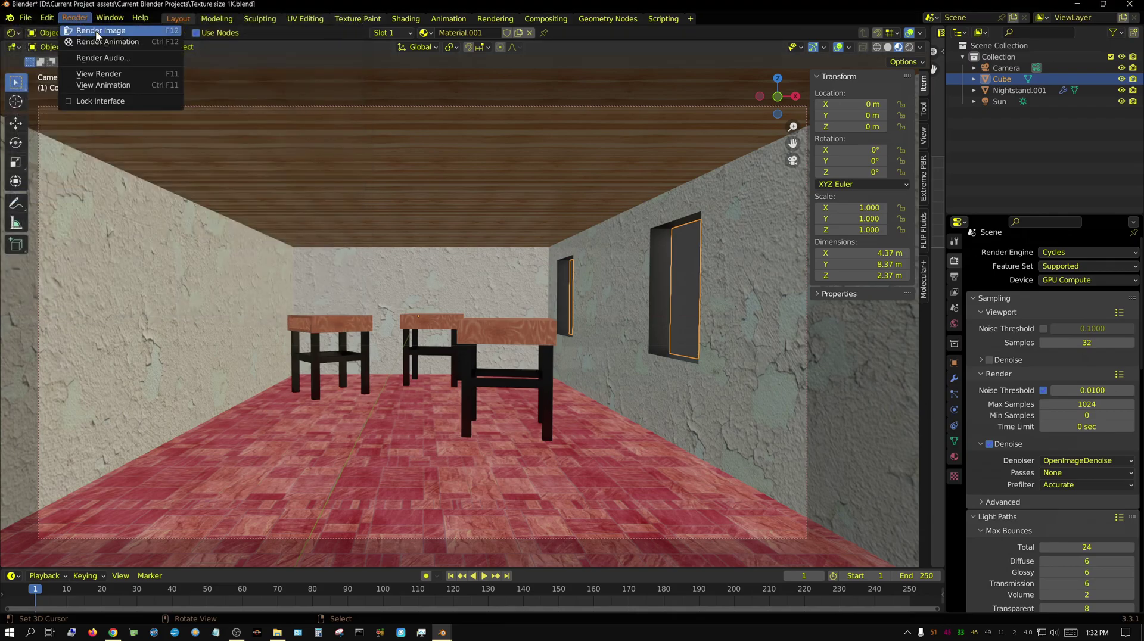
click(98, 31)
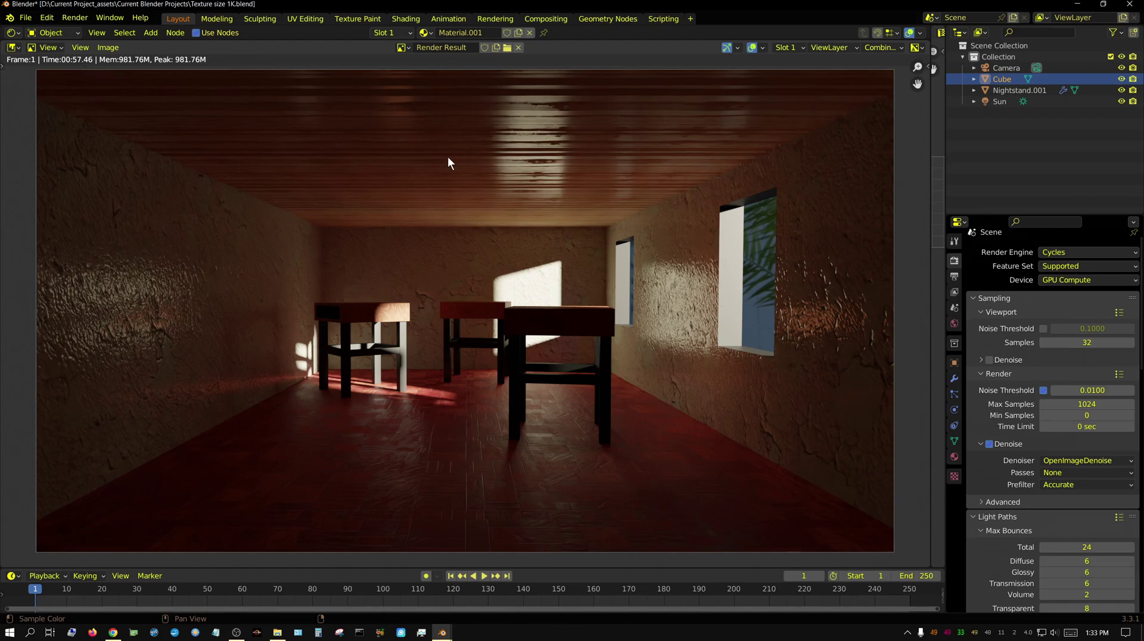
click(1077, 6)
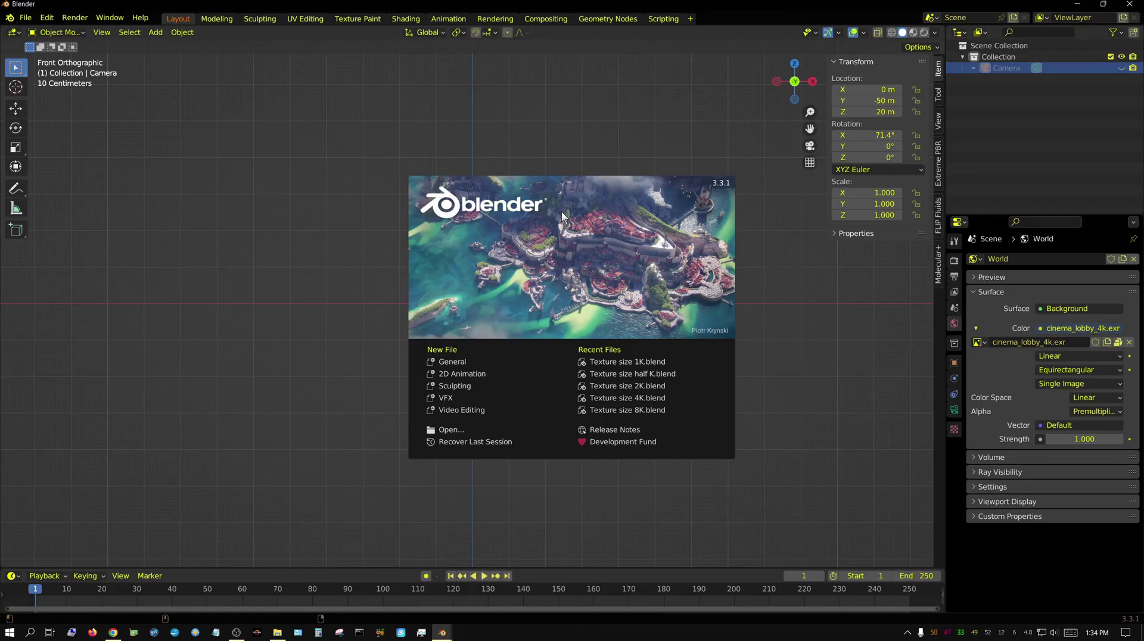
- Open Texture size 2K.blend in a new Blender instance and set its render engine to Cycles
click(651, 386)
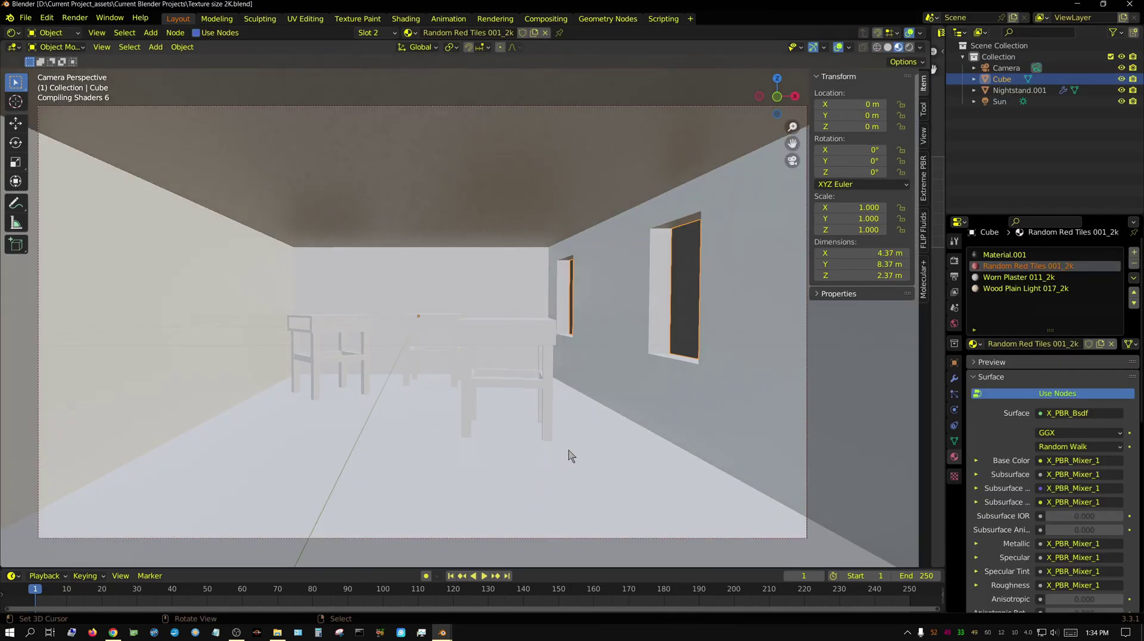
click(954, 261)
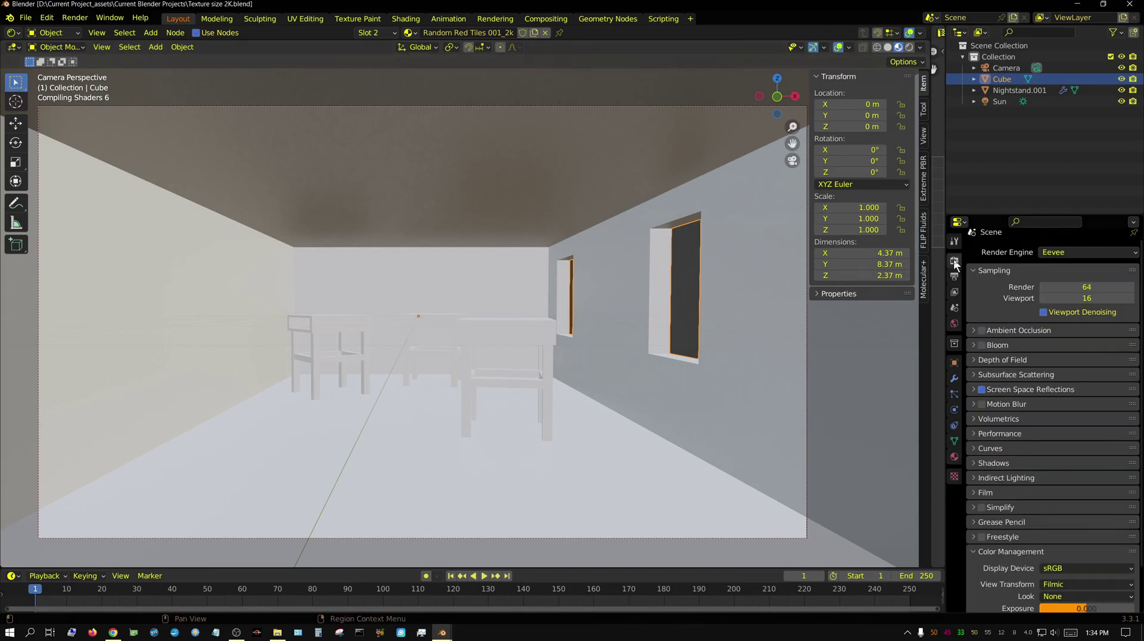
click(1078, 253)
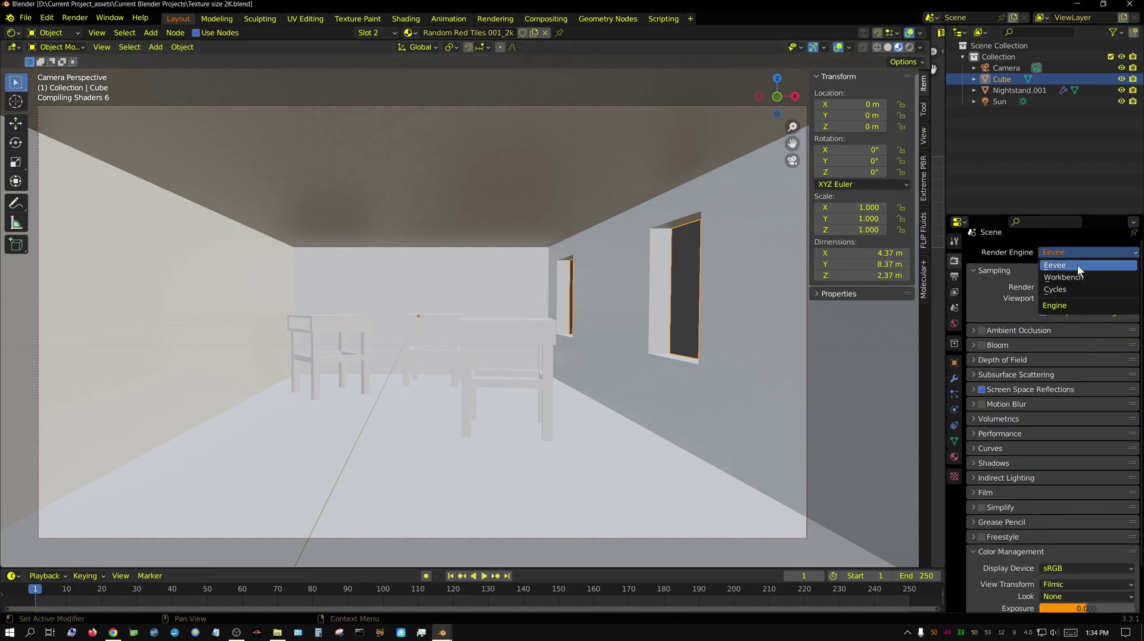
click(1066, 289)
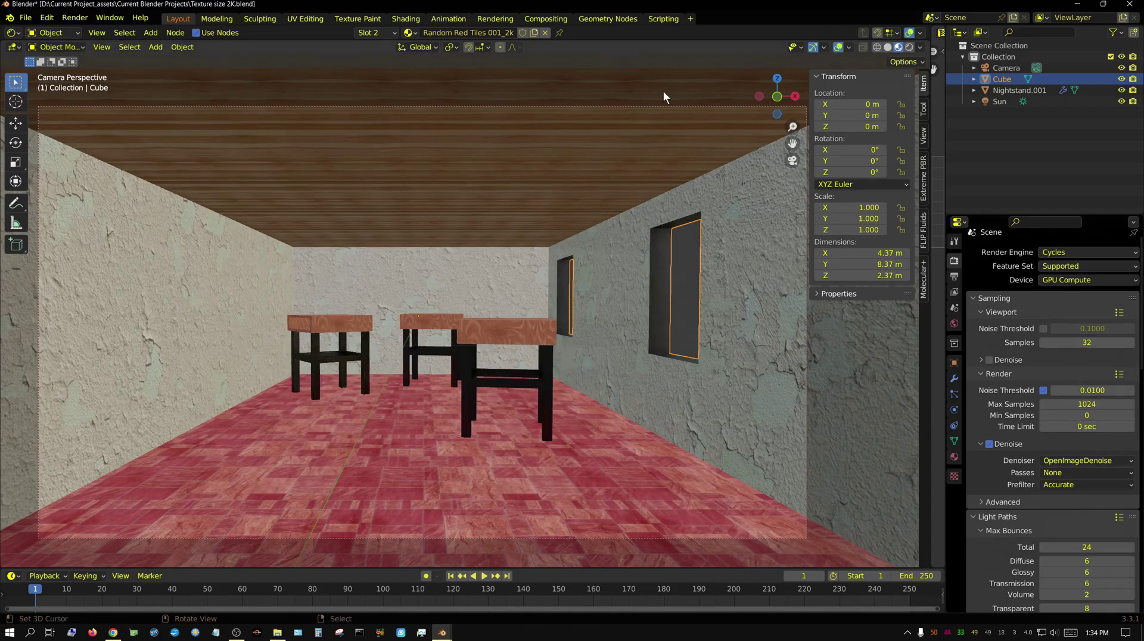
- Review the room's 2K material list and the Cycles render devices in the system preferences
click(955, 457)
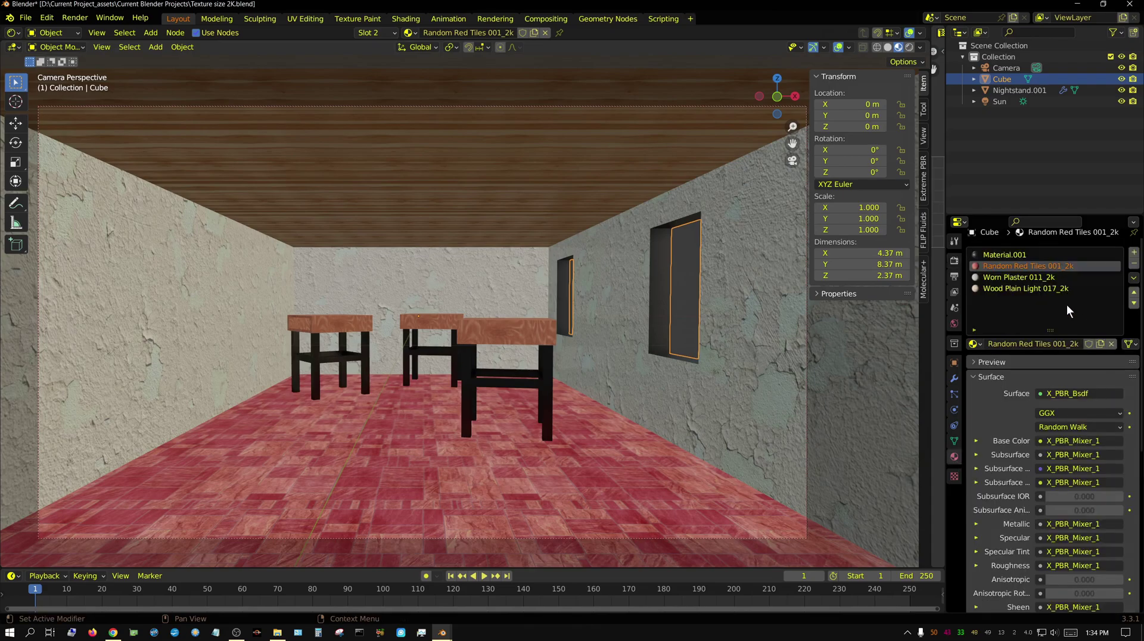
click(46, 17)
click(91, 176)
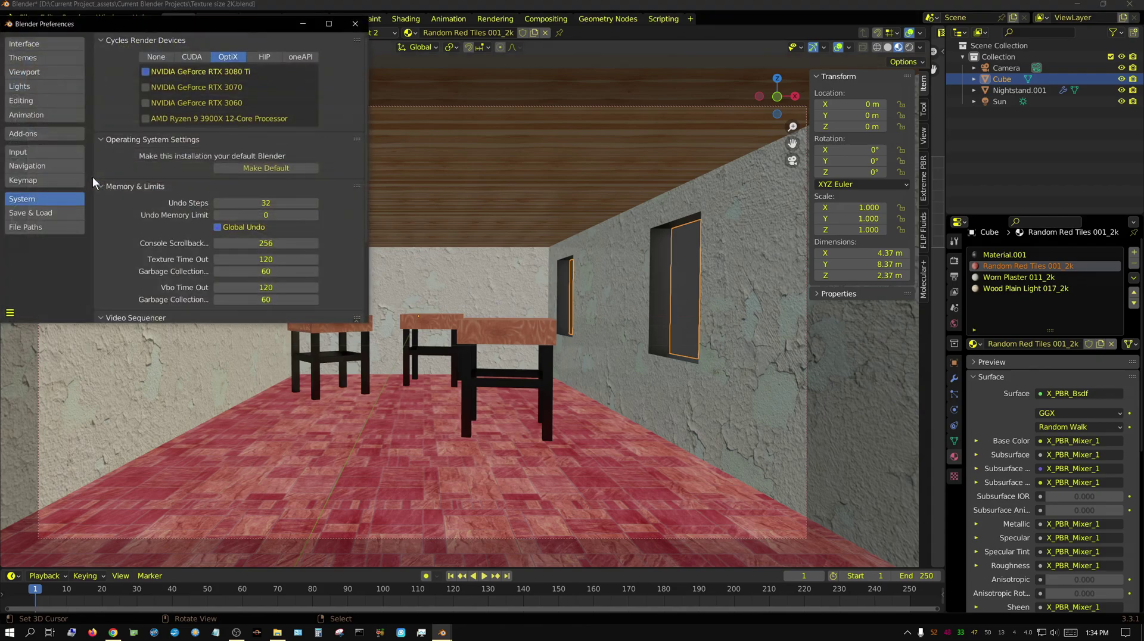
click(365, 24)
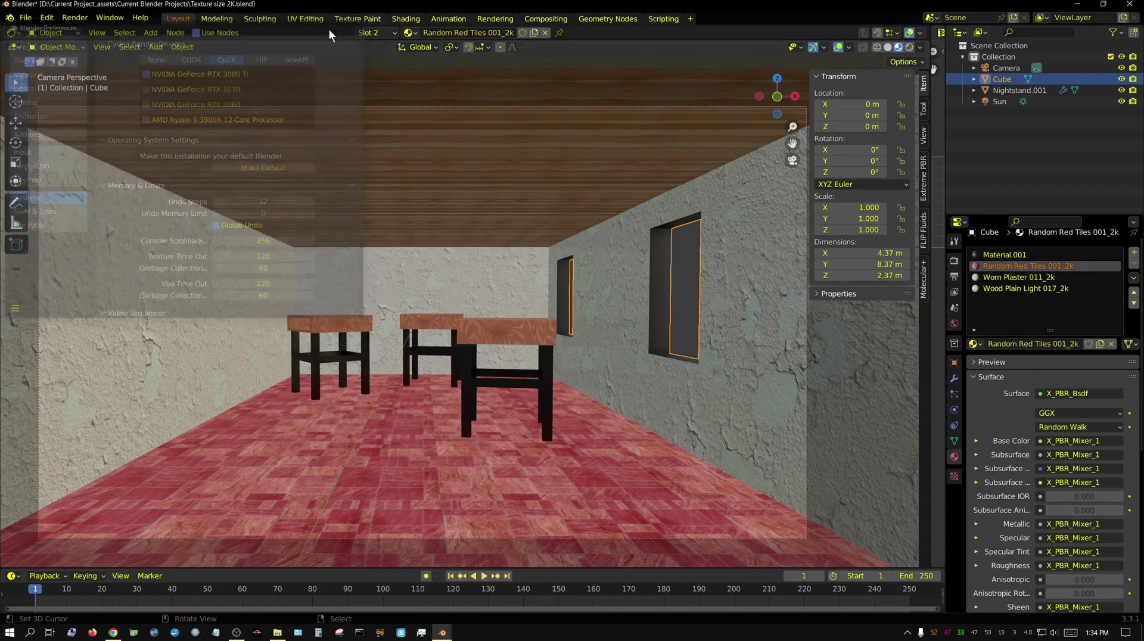
- Render a still image of the 2K texture scene and minimize its finished window
click(75, 17)
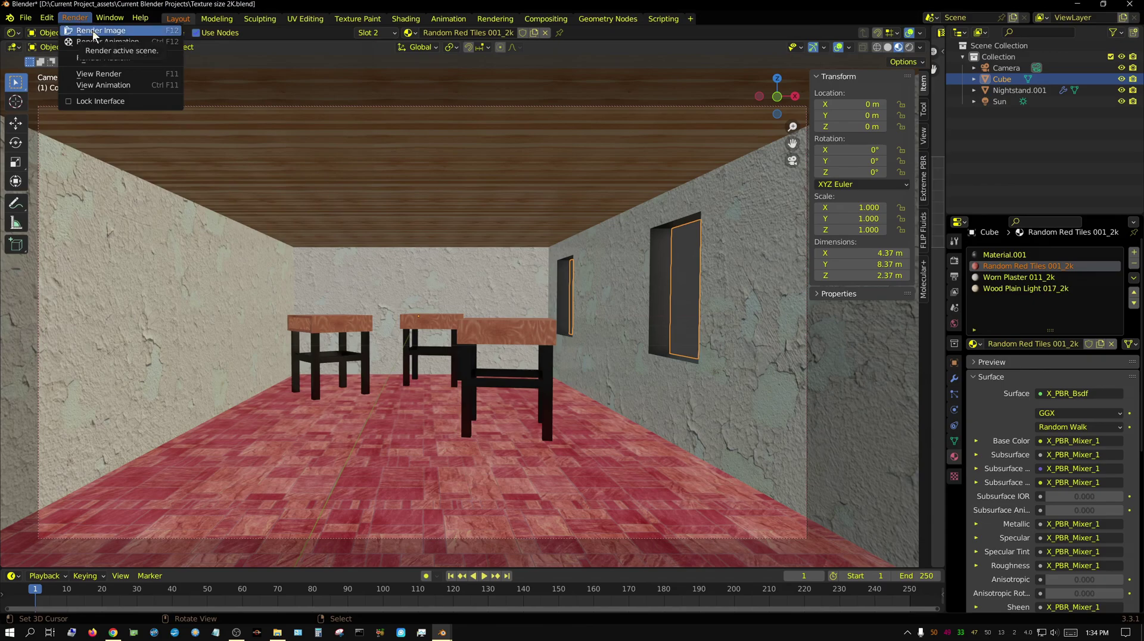
click(95, 31)
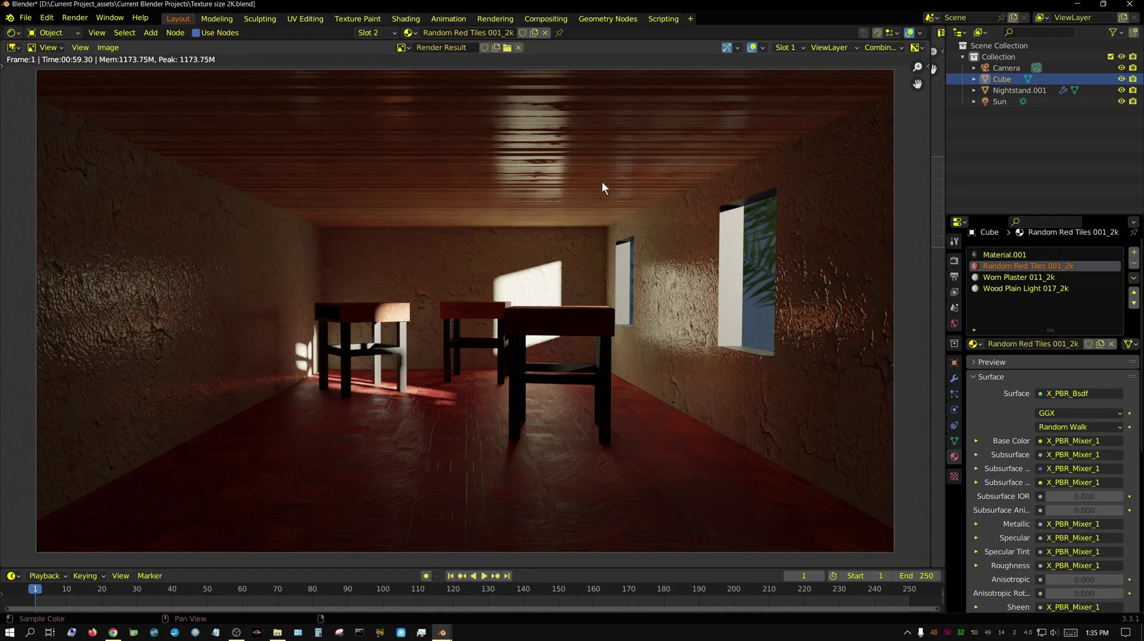
click(1079, 7)
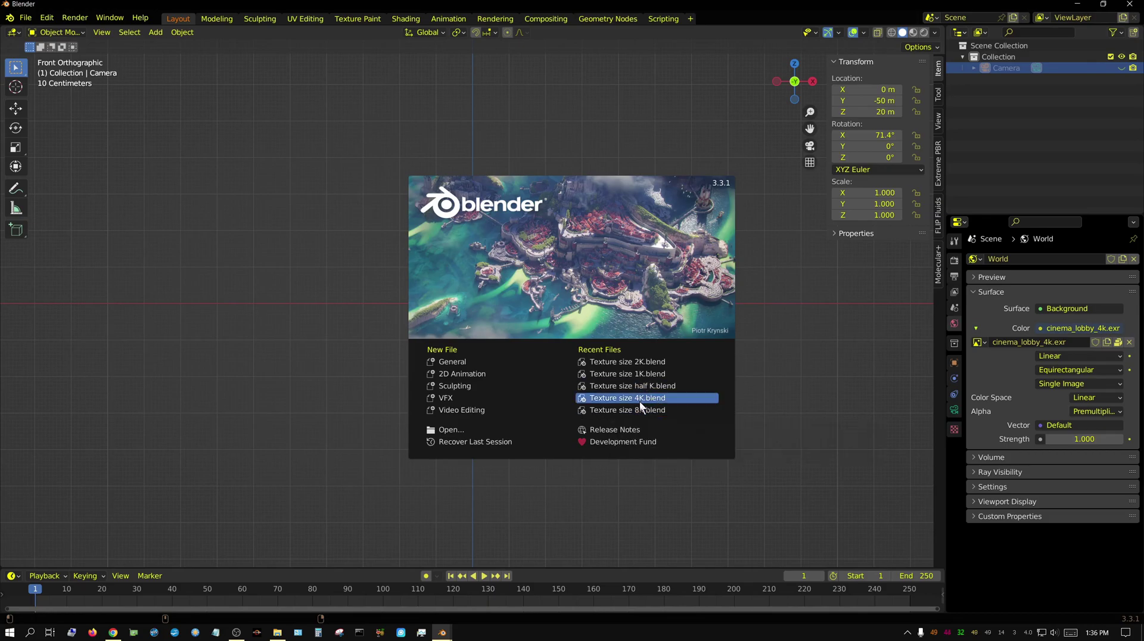
- Open Texture size 4K.blend in a new Blender instance and set its render engine to Cycles
click(625, 399)
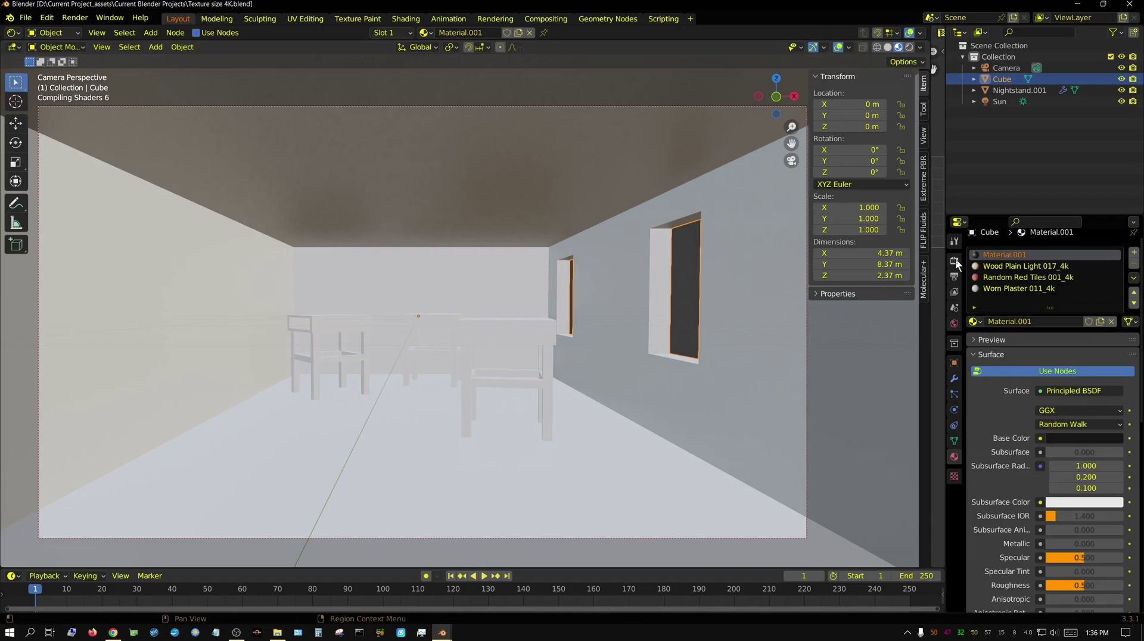
click(954, 261)
click(1068, 251)
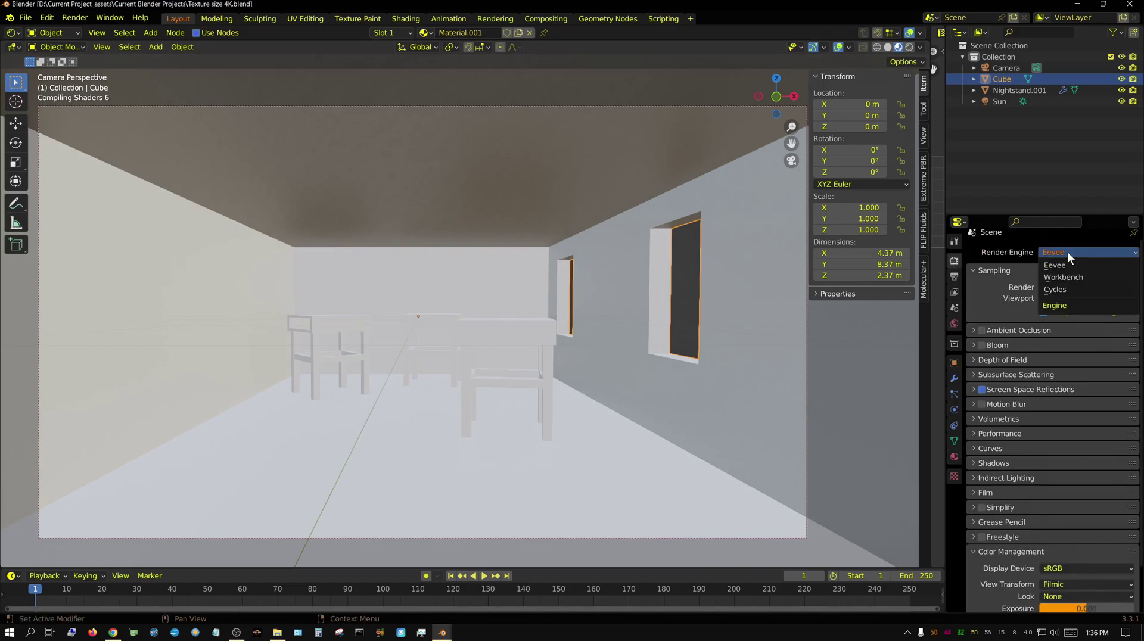
click(1055, 289)
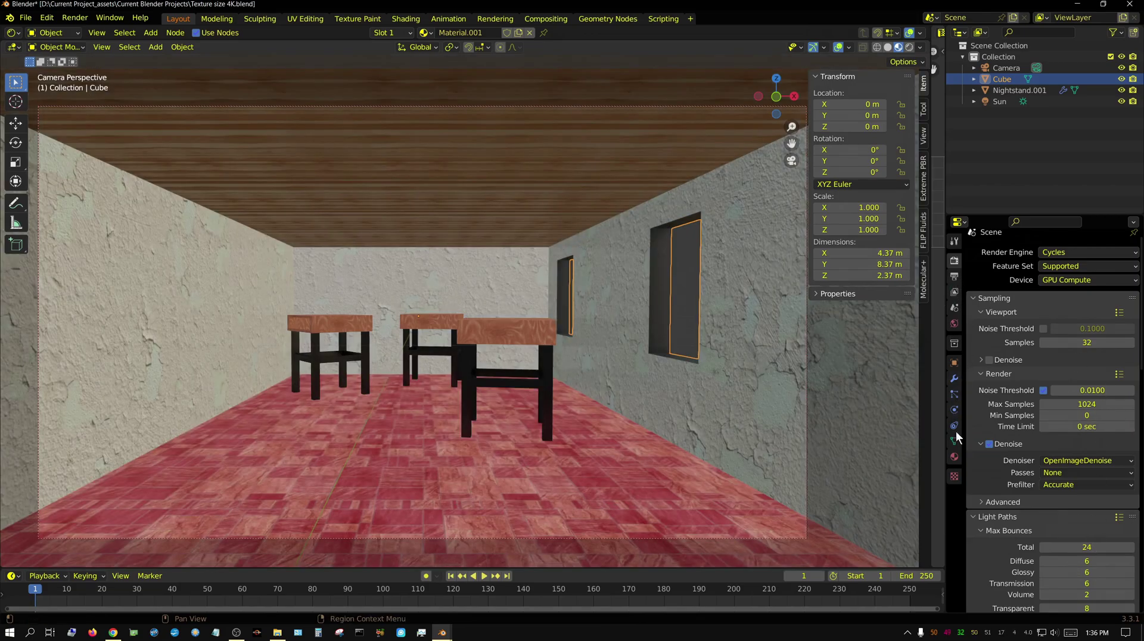
- Review the room's 4K material list and the Cycles render devices in the system preferences
click(955, 457)
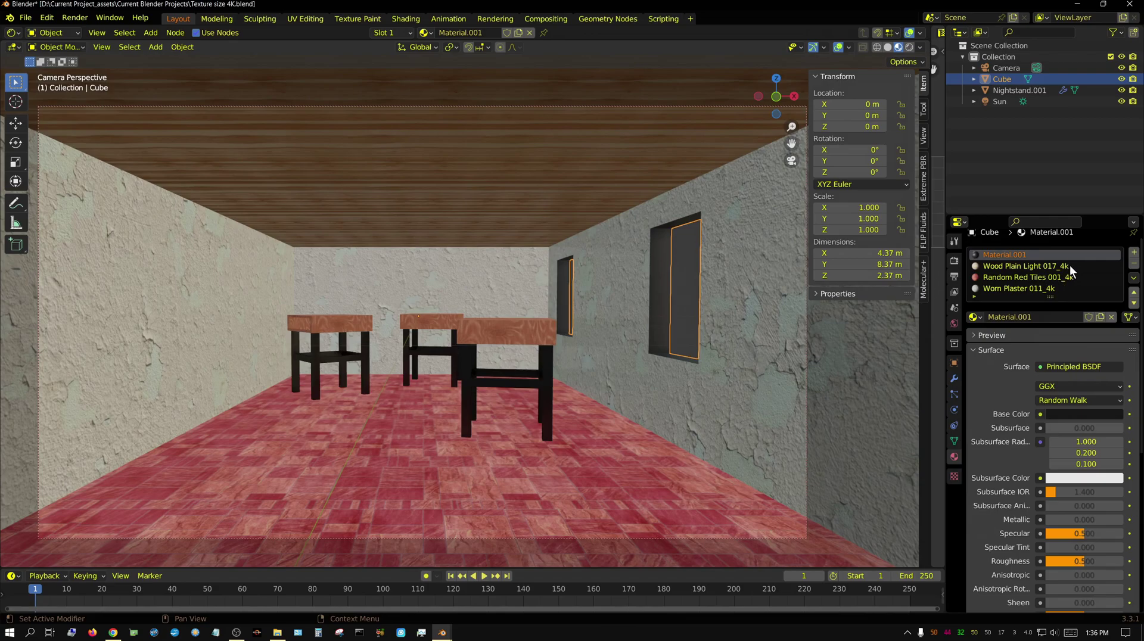
click(47, 18)
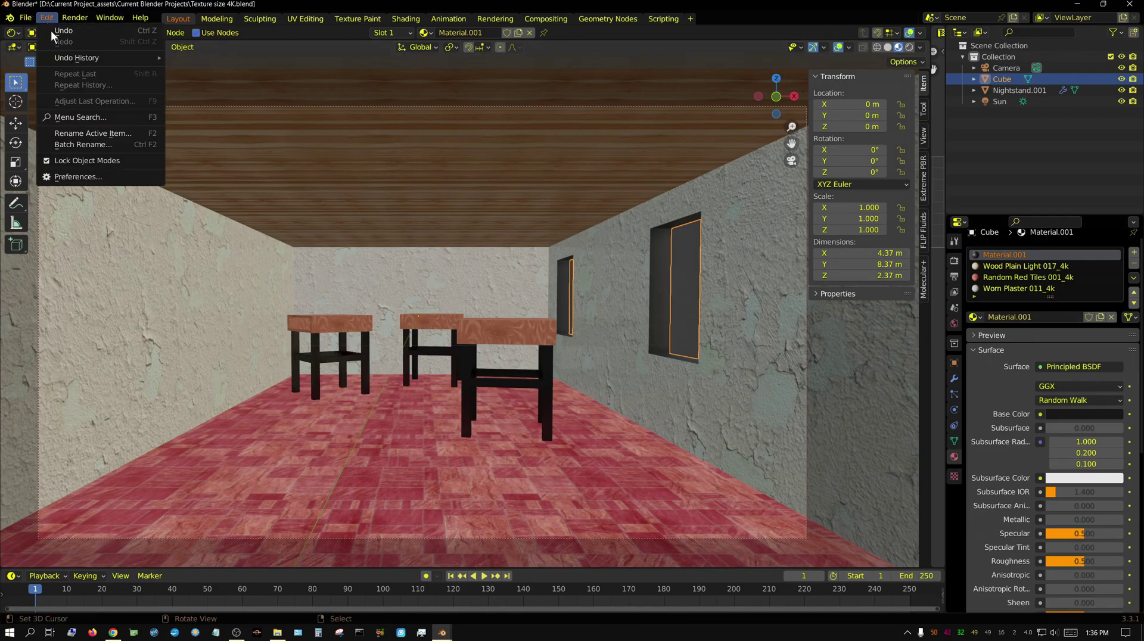
click(78, 177)
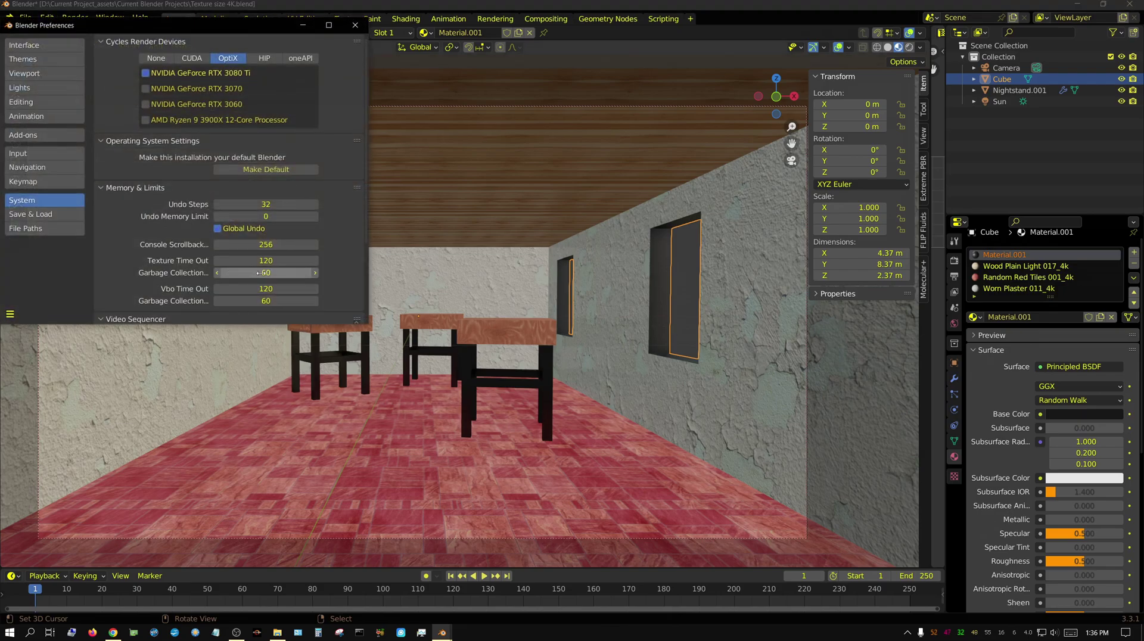
click(355, 25)
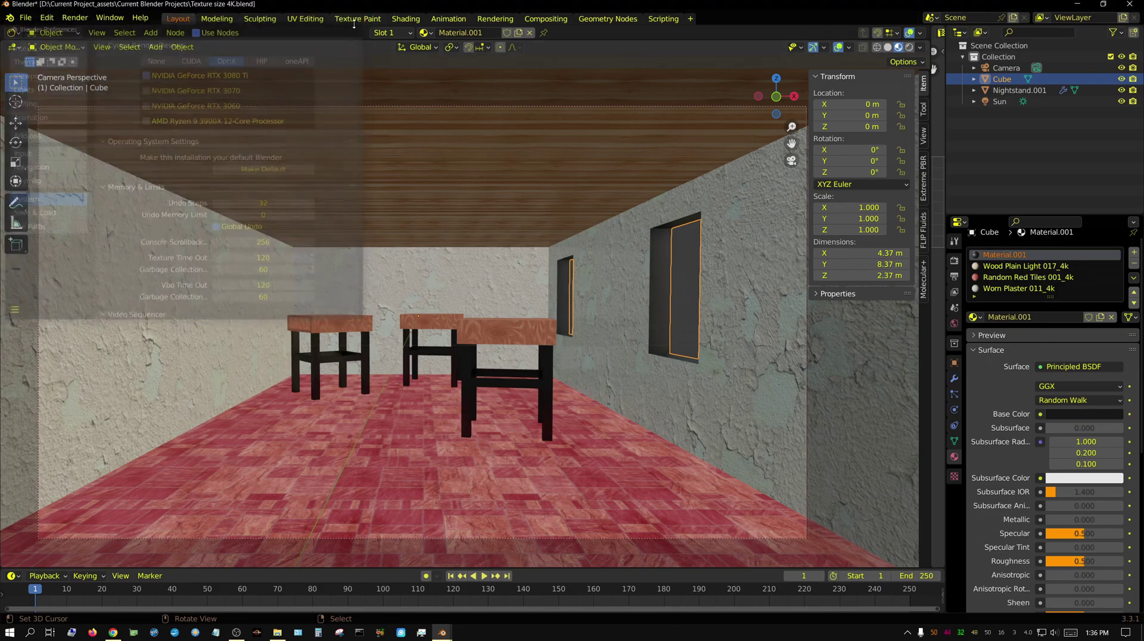
- Render a still image of the 4K texture scene
click(75, 19)
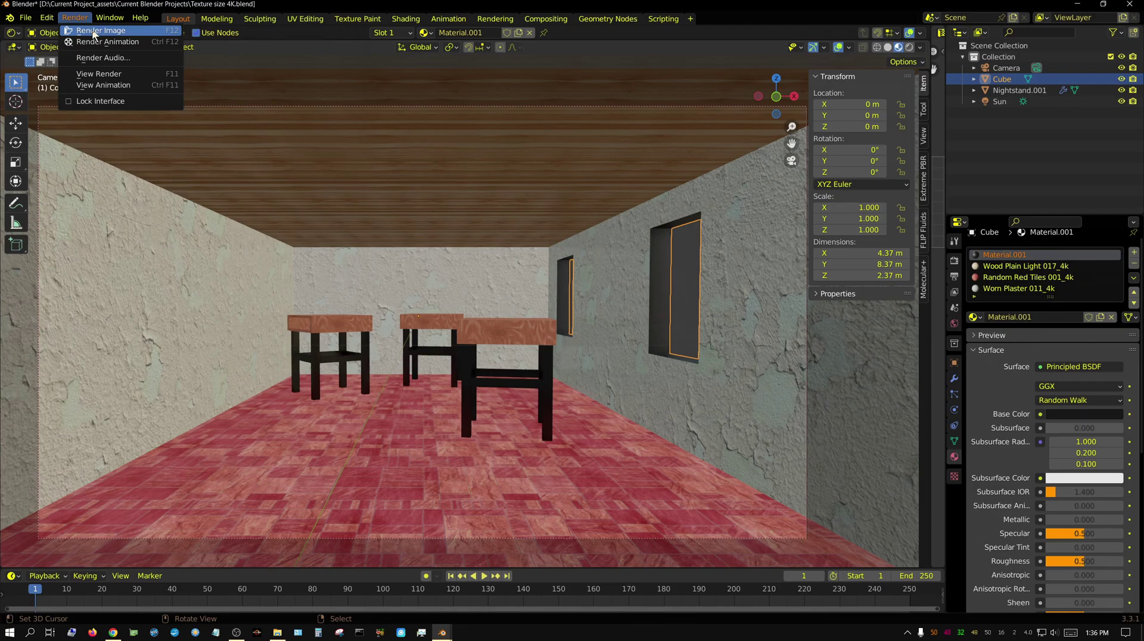
click(94, 32)
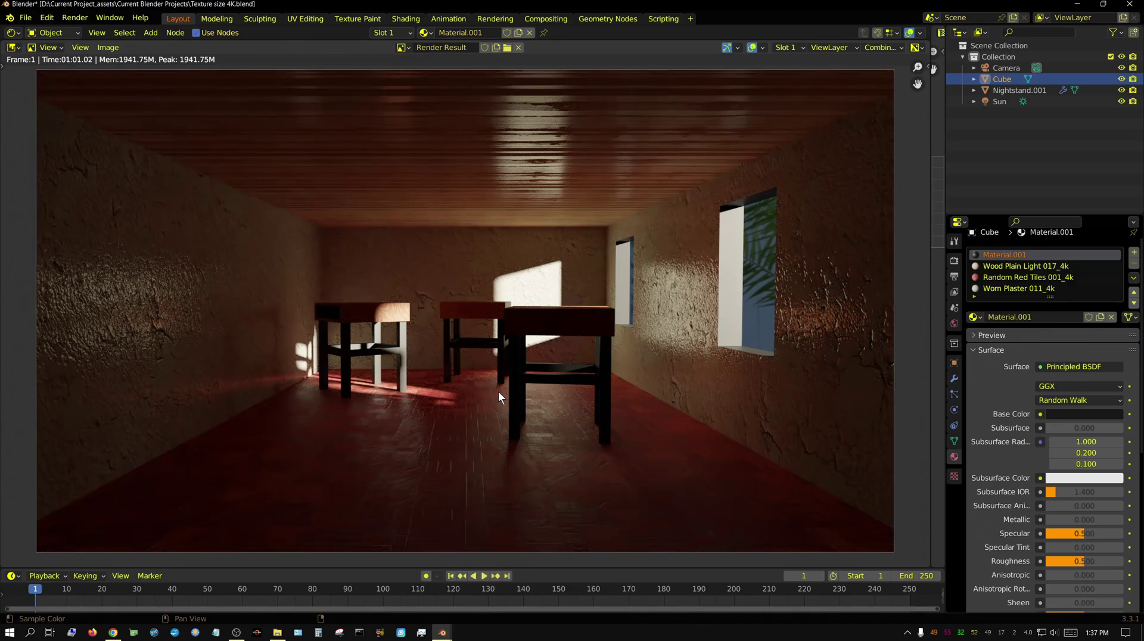
- Bring up the 2K, 1K and half K render windows and cascade them below the 4K window's header, leaving each render's time and memory line uncovered
click(447, 636)
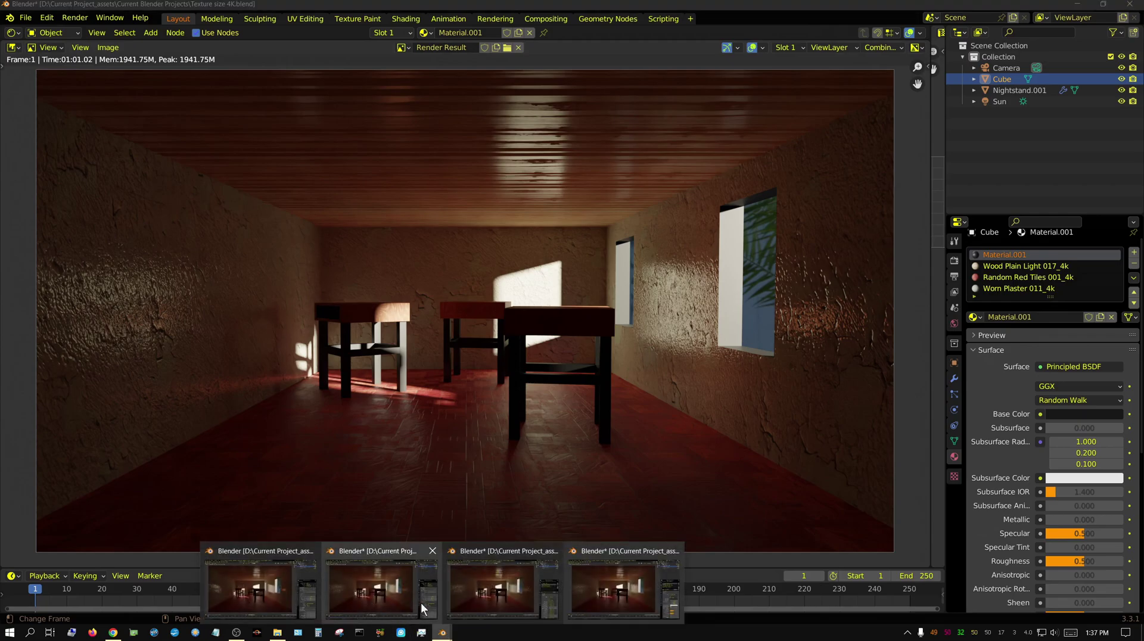
click(521, 595)
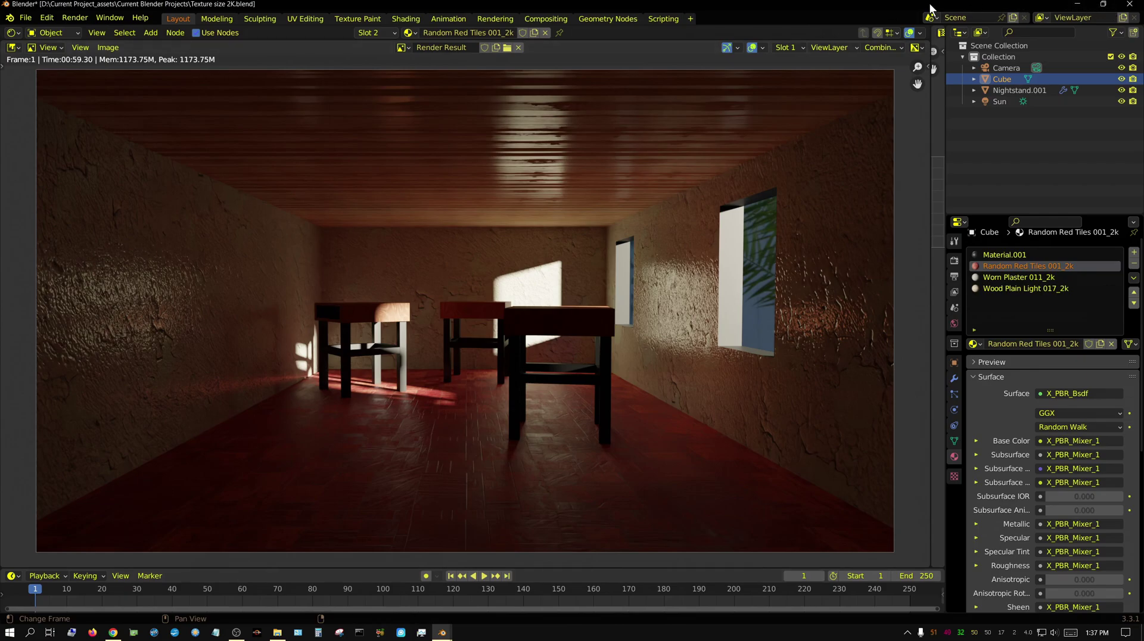
drag(931, 6, 933, 77)
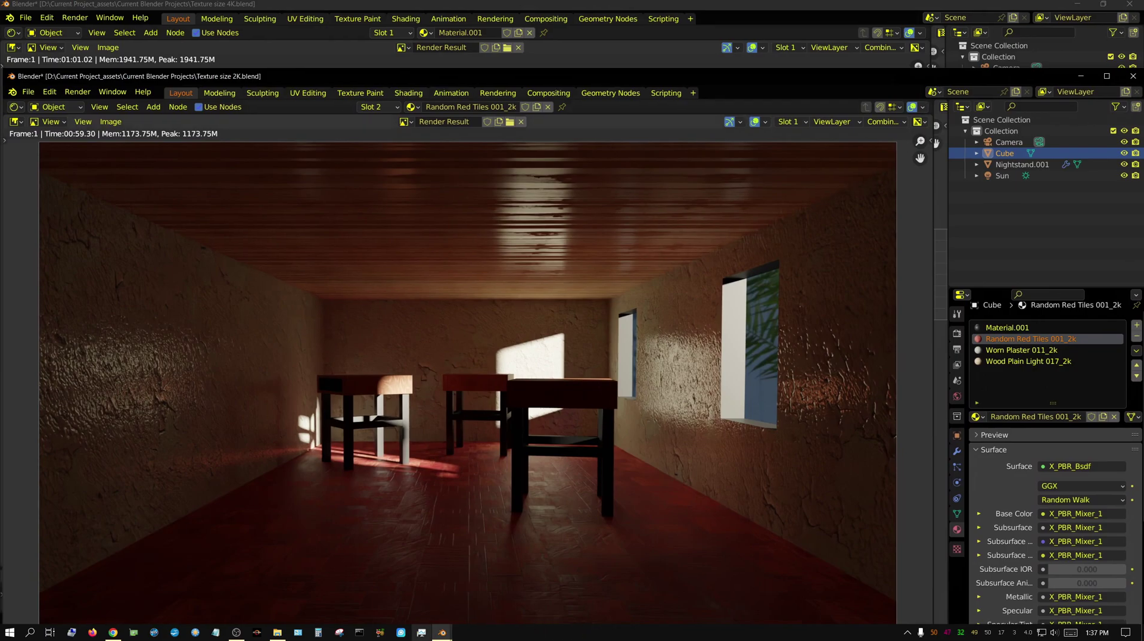
mouse_move(443, 633)
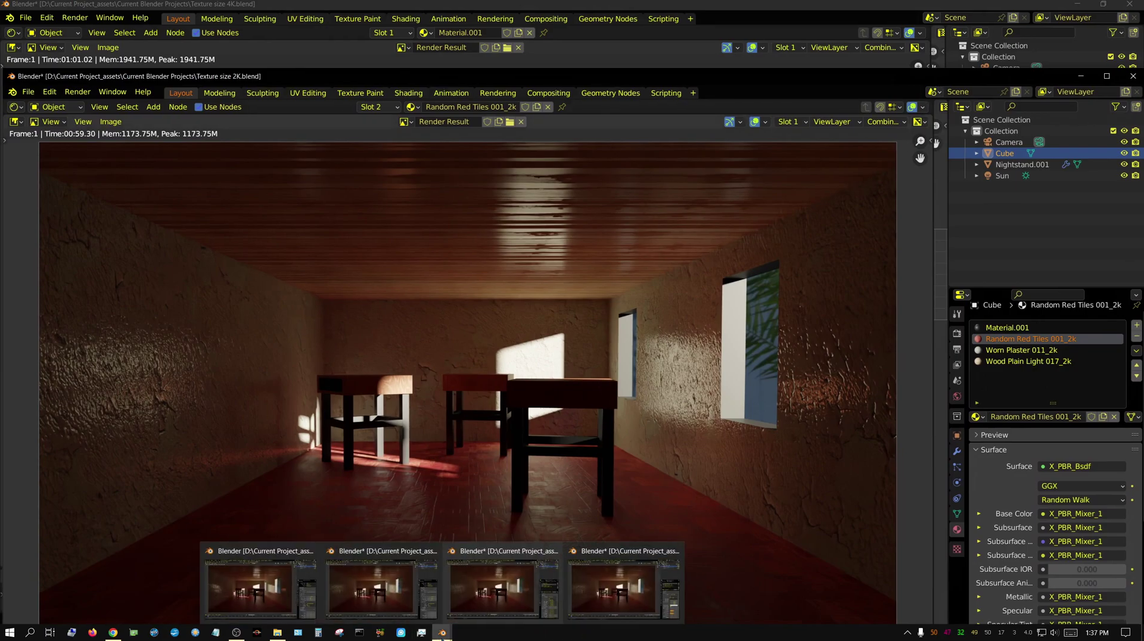
click(411, 605)
drag(640, 10, 646, 161)
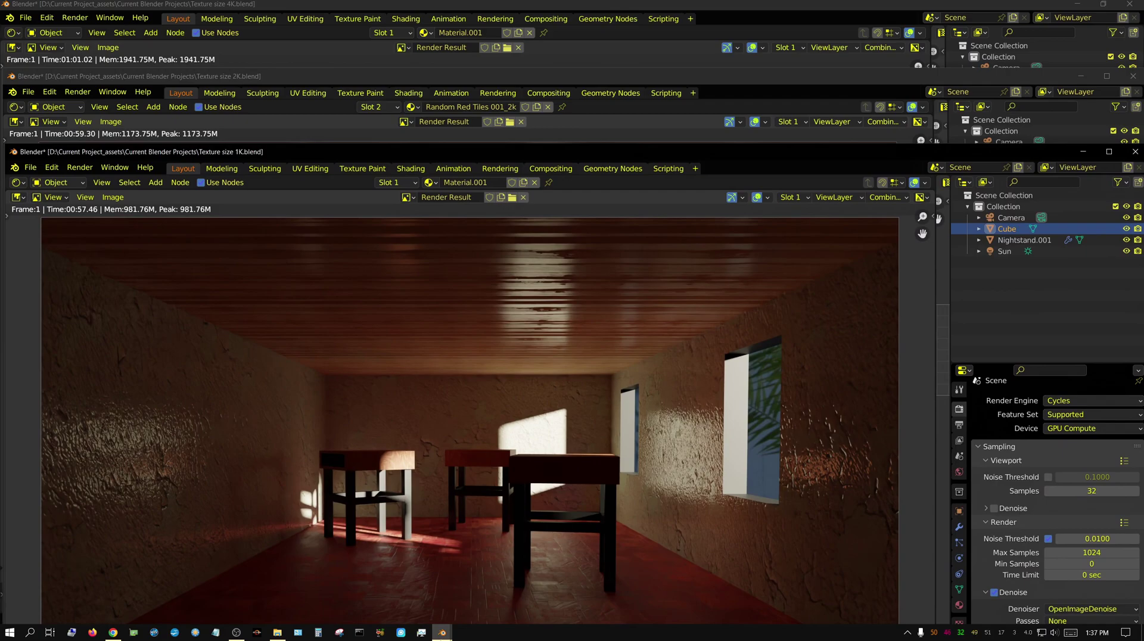
mouse_move(441, 632)
click(260, 587)
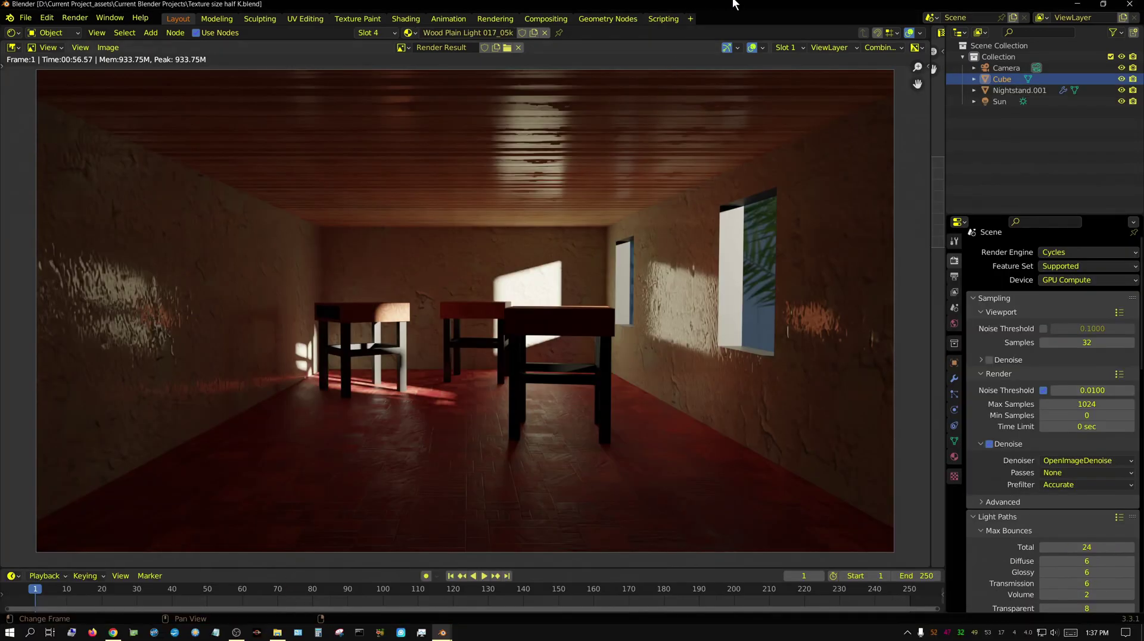
drag(744, 8, 747, 236)
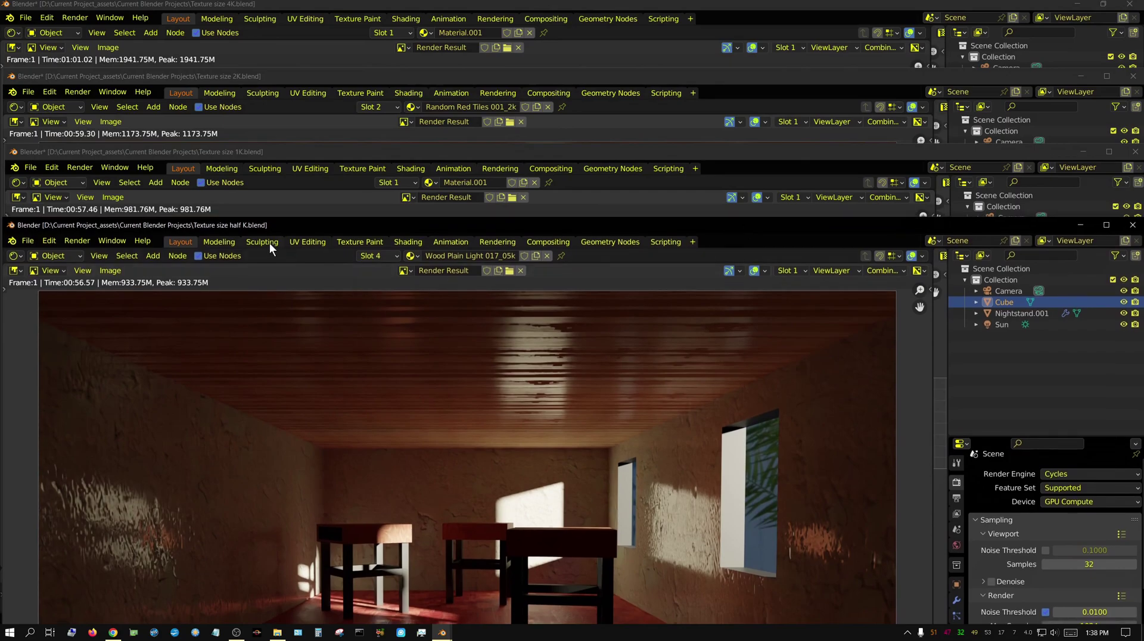